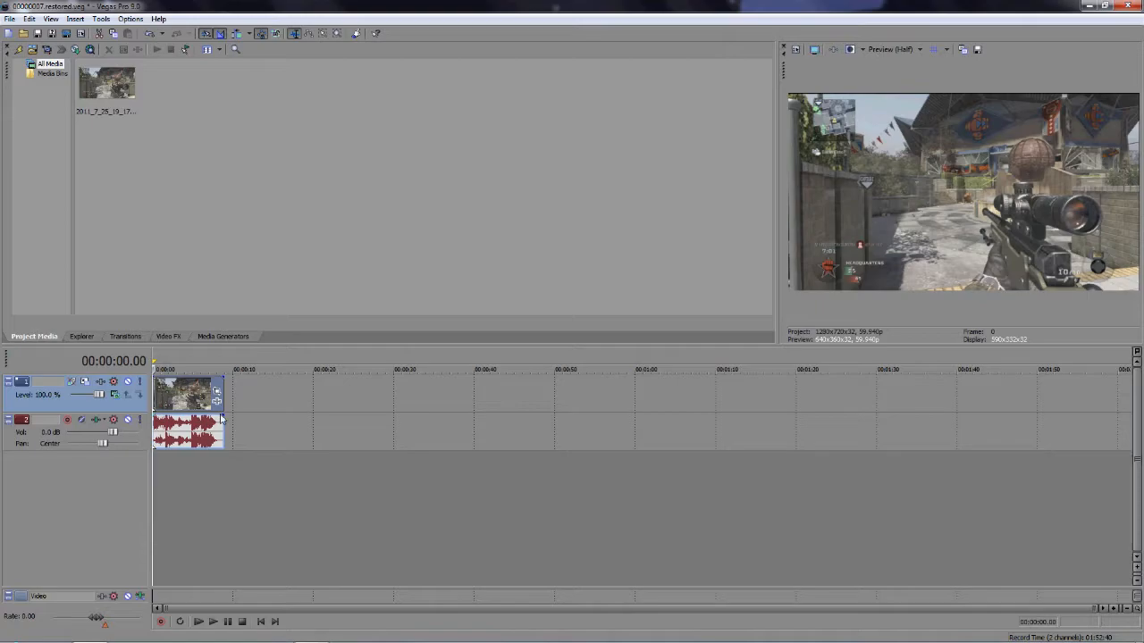
pyautogui.click(8, 18)
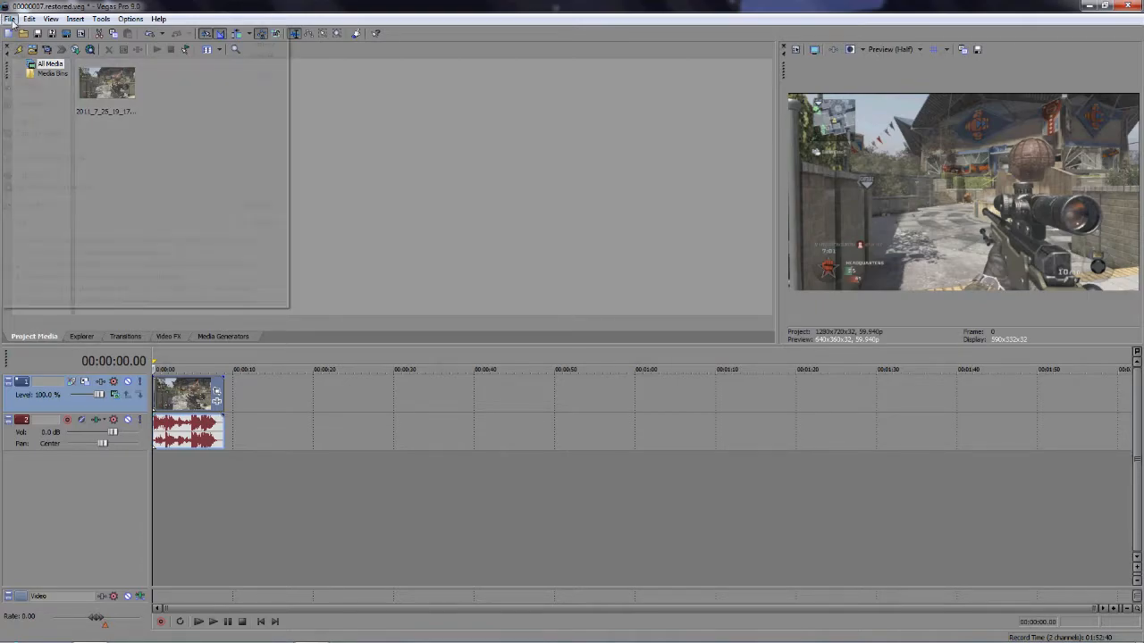
pyautogui.moveTo(54, 121)
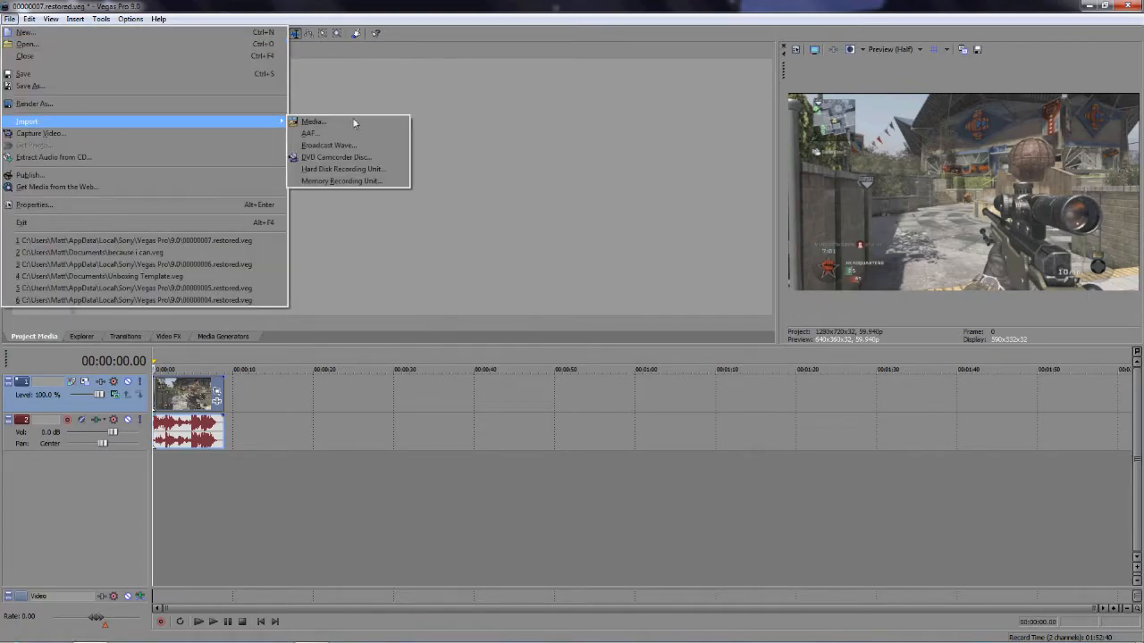
pyautogui.click(472, 192)
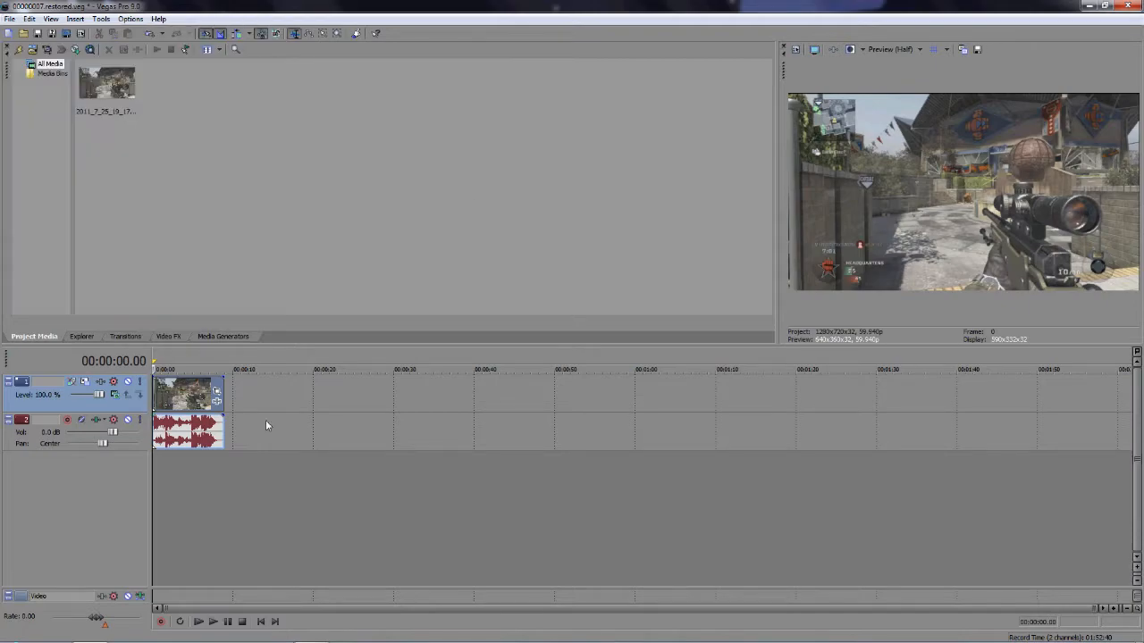
# Step: Open the project's video properties and choose Gaussian motion blur, a 1.0000 (Square) pixel aspect ratio and 0° (original) output rotation
pyautogui.click(11, 18)
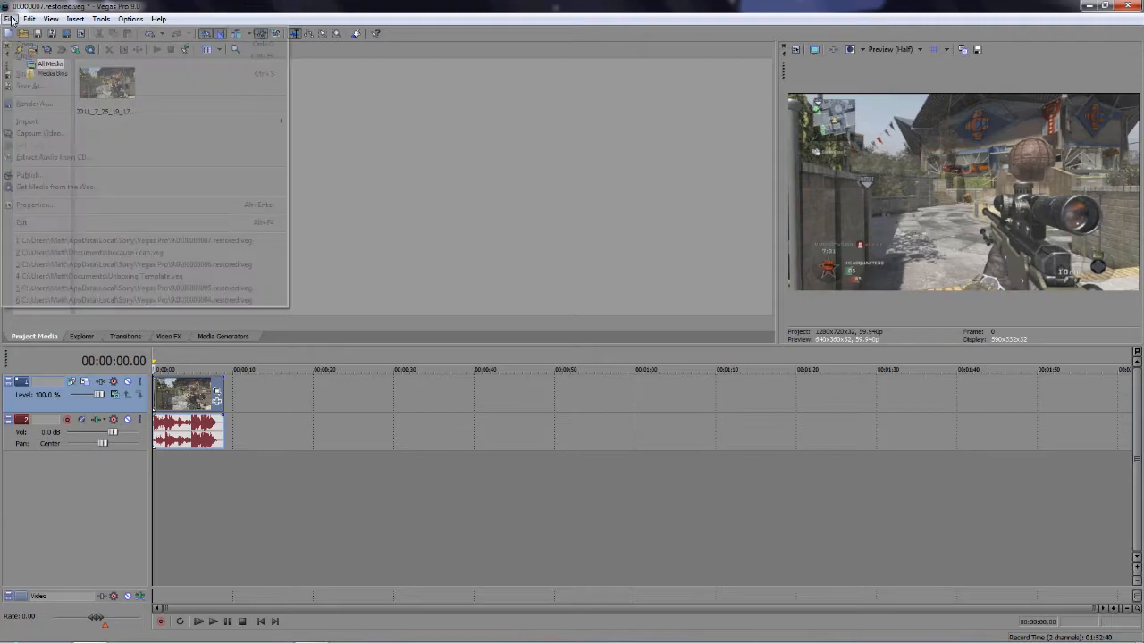
pyautogui.click(55, 205)
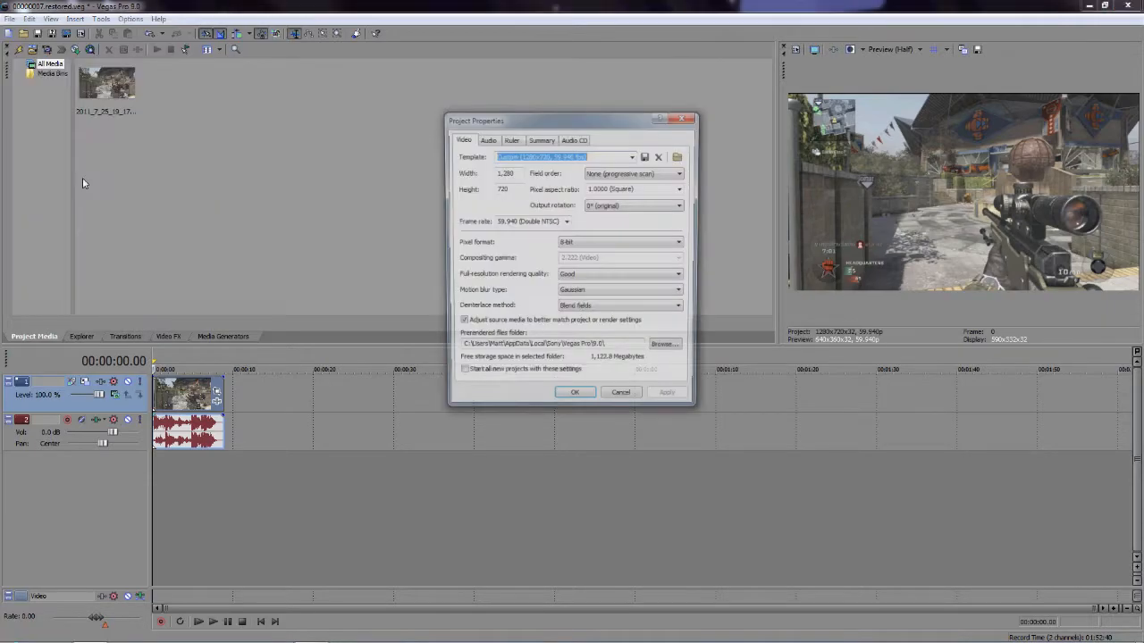
pyautogui.click(595, 294)
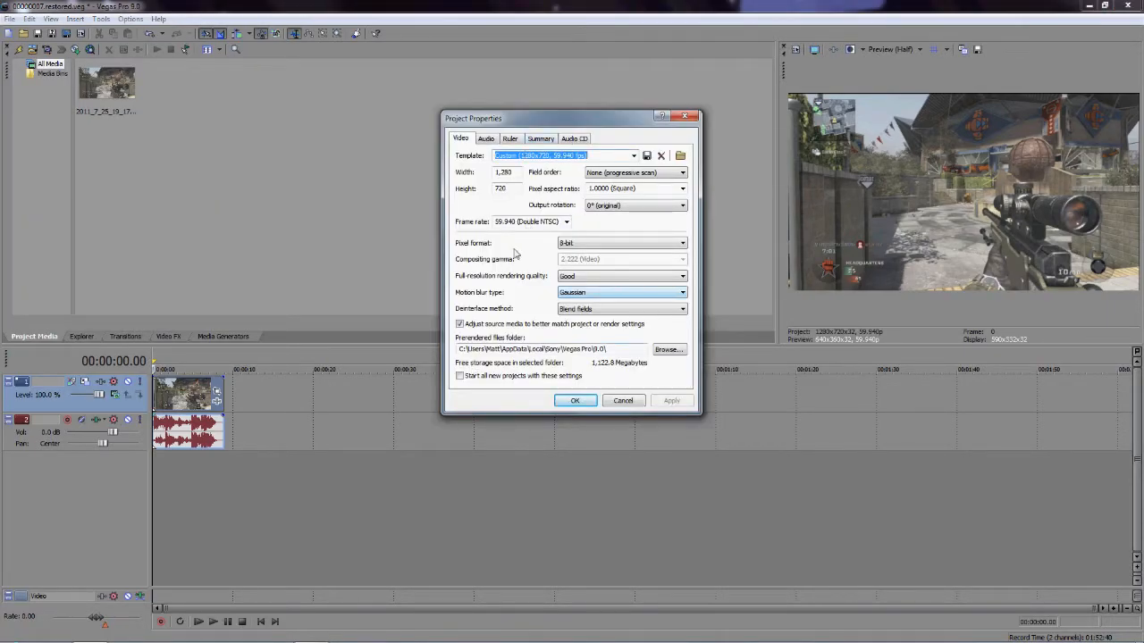
pyautogui.click(594, 295)
pyautogui.click(633, 189)
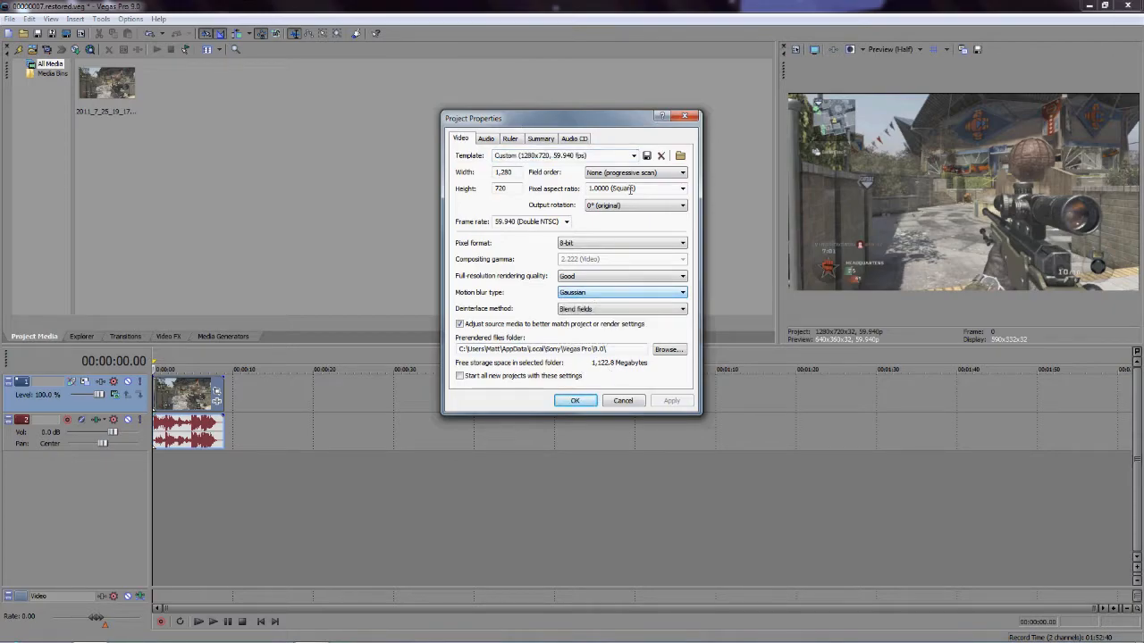
pyautogui.click(638, 204)
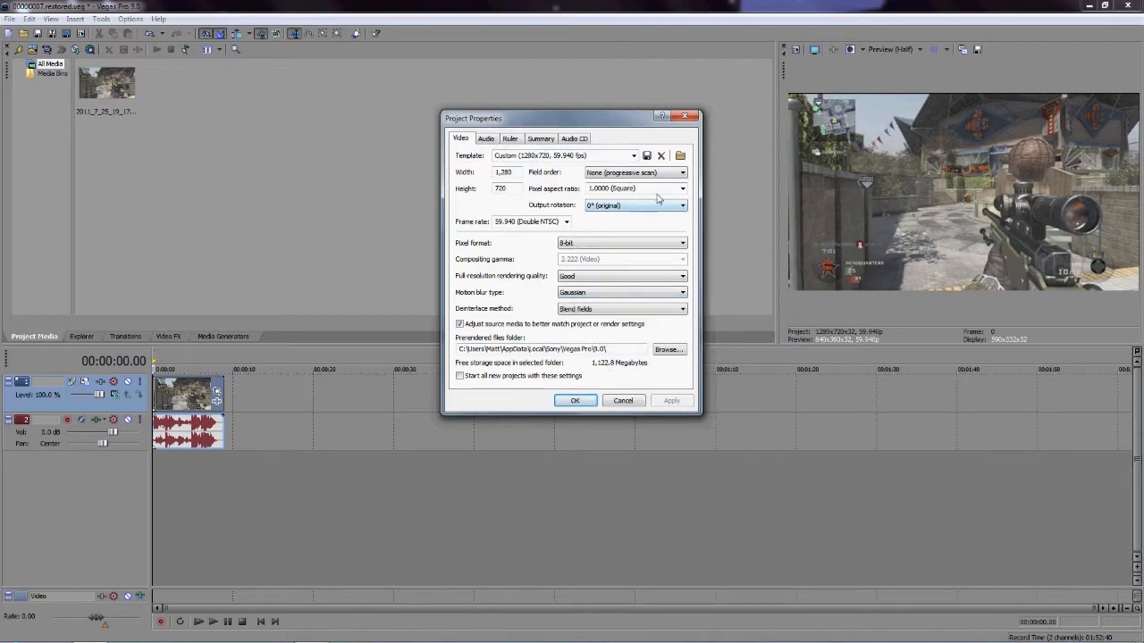
# Step: Match the project's video settings to the clip 2011_7_23_16_1_38, toggle starting all new projects with these settings, and apply the properties
pyautogui.click(679, 157)
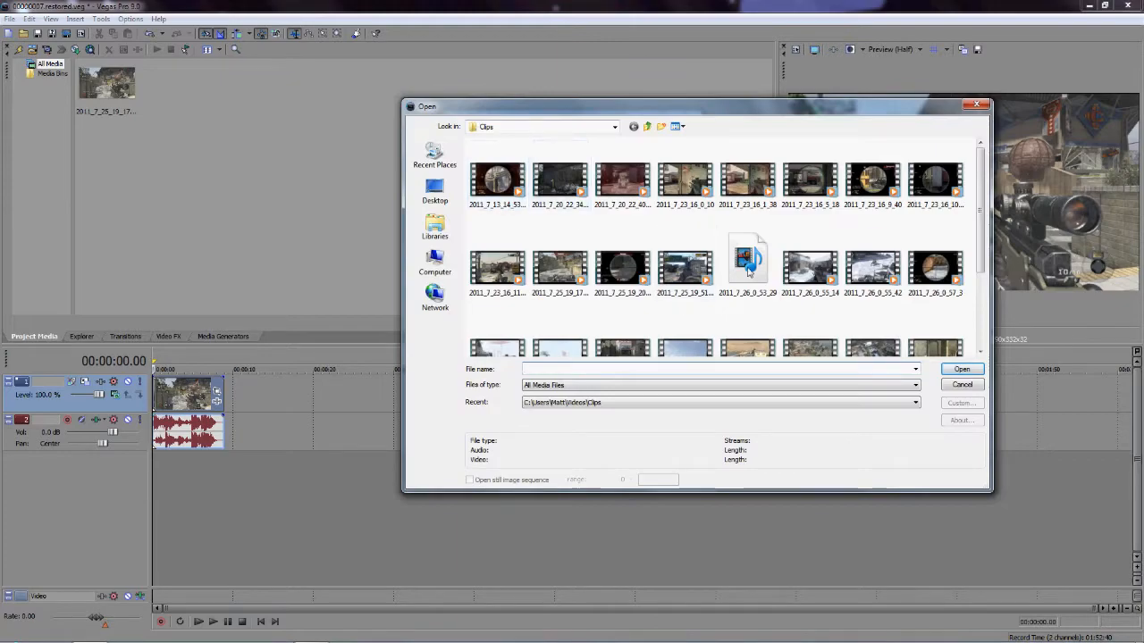
pyautogui.doubleClick(745, 183)
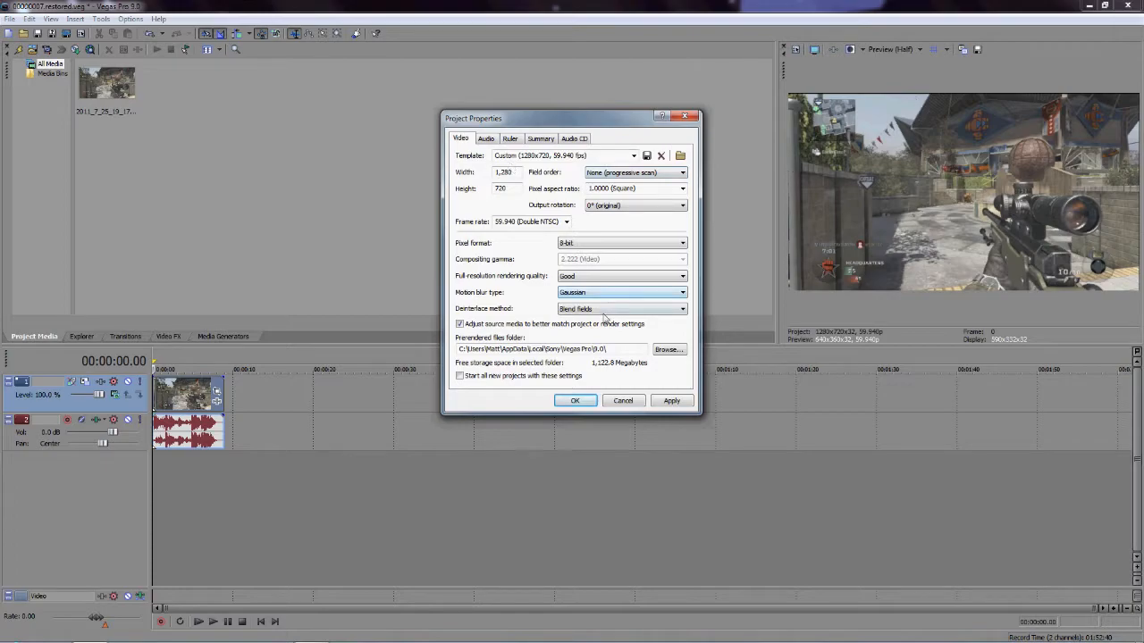
pyautogui.click(573, 376)
pyautogui.click(669, 402)
pyautogui.click(576, 401)
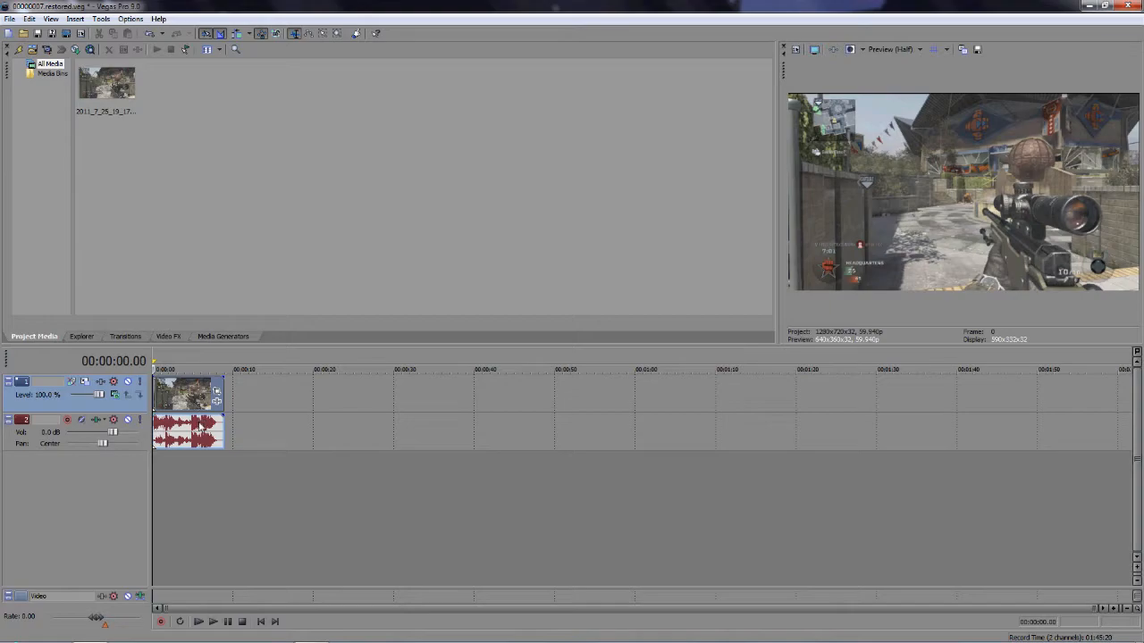
# Step: In the video event's properties, disable resample and turn off Maintain aspect ratio
pyautogui.rightClick(195, 394)
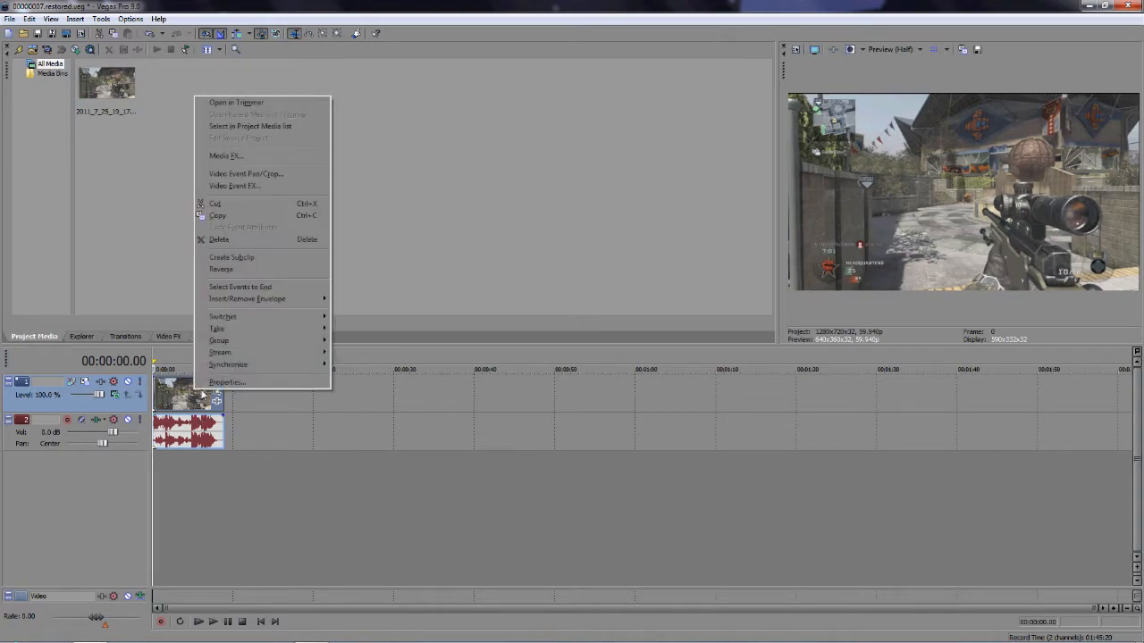
pyautogui.click(235, 382)
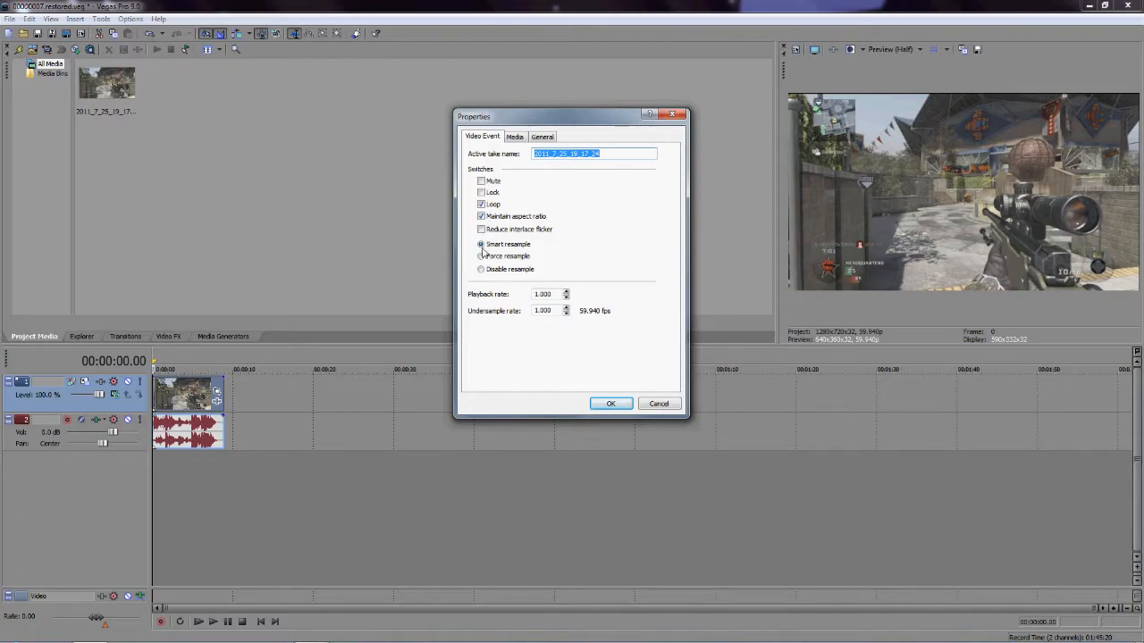
pyautogui.click(482, 270)
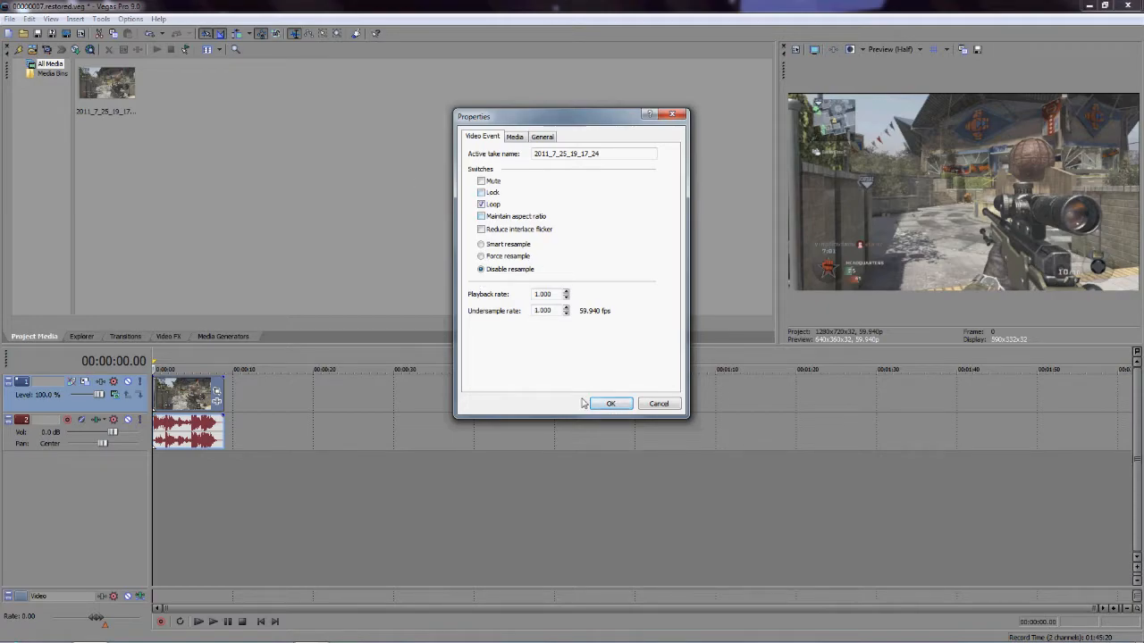
pyautogui.click(617, 404)
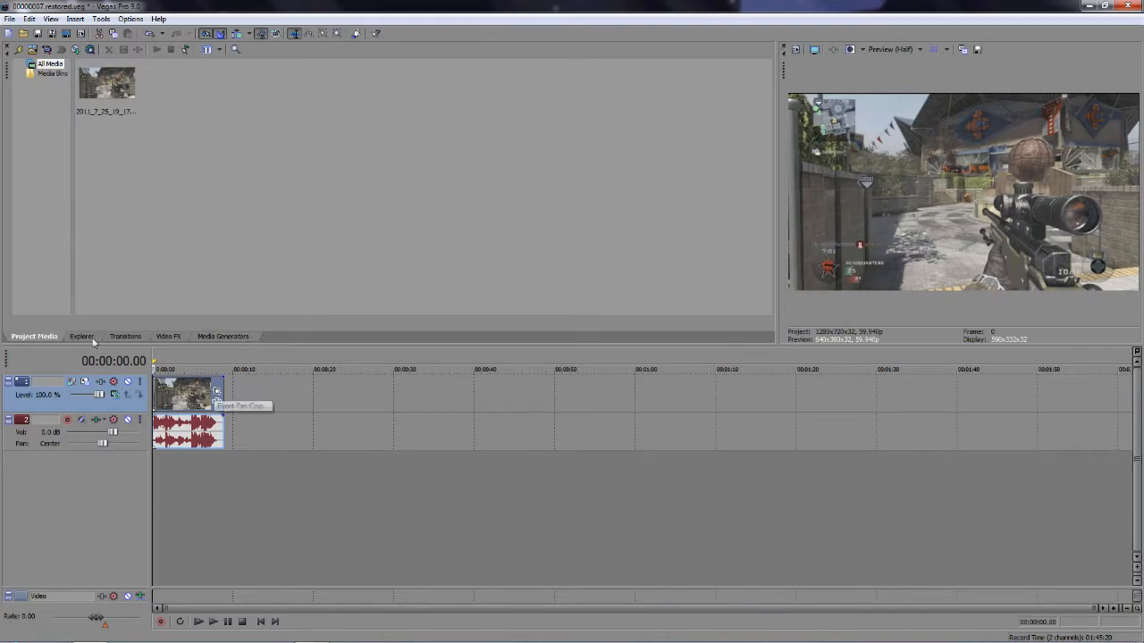
# Step: Apply the Color Corrector (Secondary) effect with the Studio RGB to Computer RGB preset to the video clip
pyautogui.click(164, 335)
pyautogui.moveTo(66, 143); pyautogui.dragTo(59, 108)
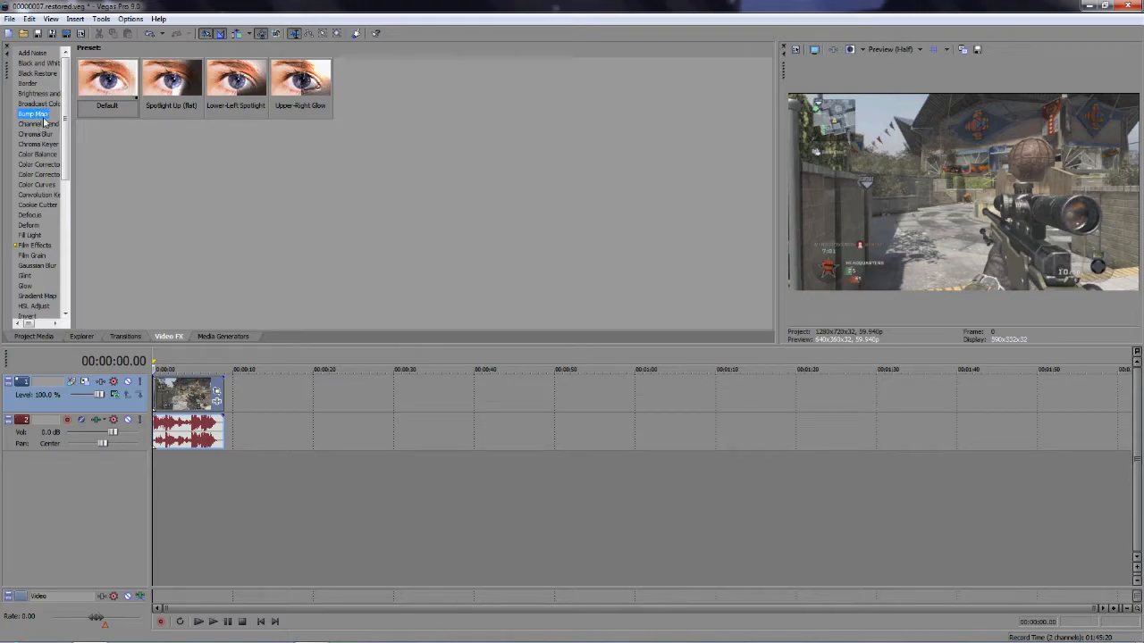
pyautogui.click(55, 174)
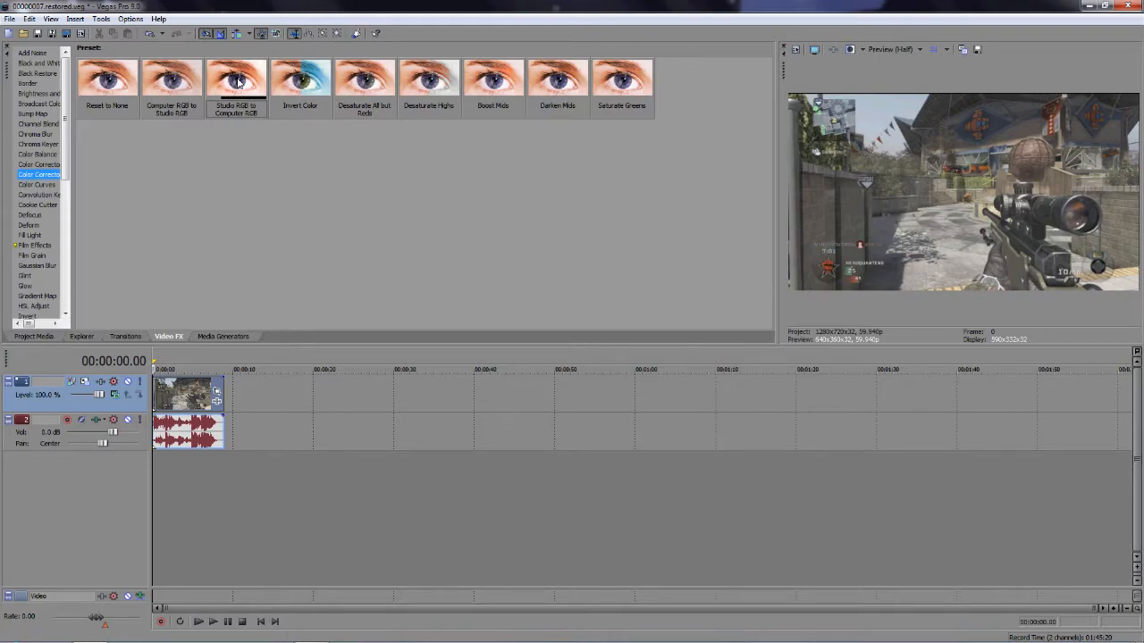
pyautogui.moveTo(238, 82); pyautogui.dragTo(194, 401)
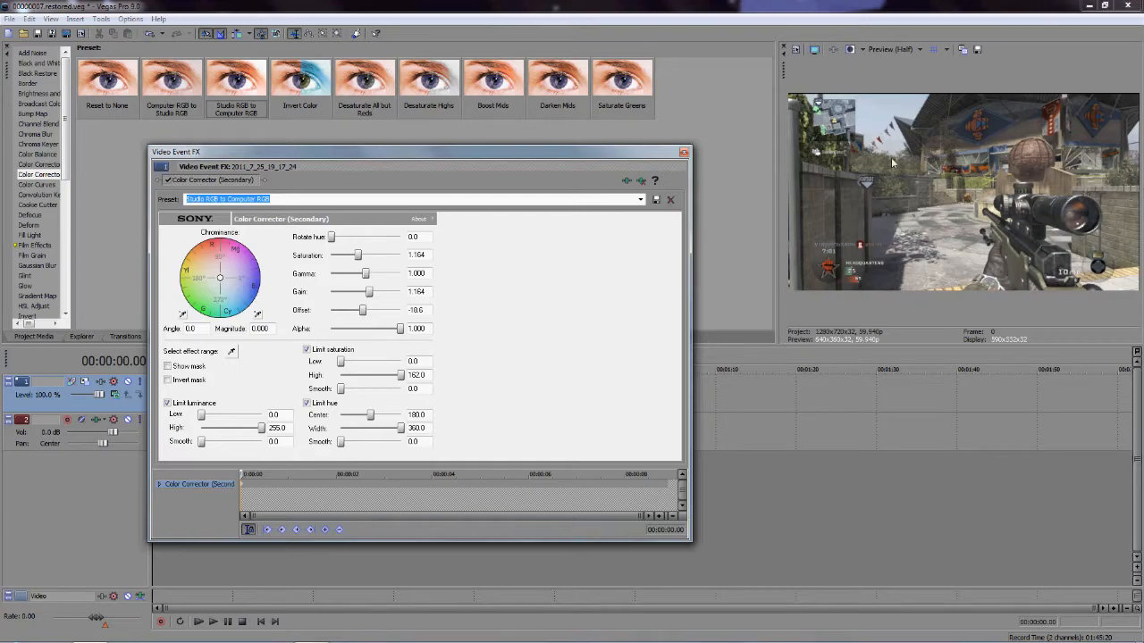
pyautogui.click(685, 152)
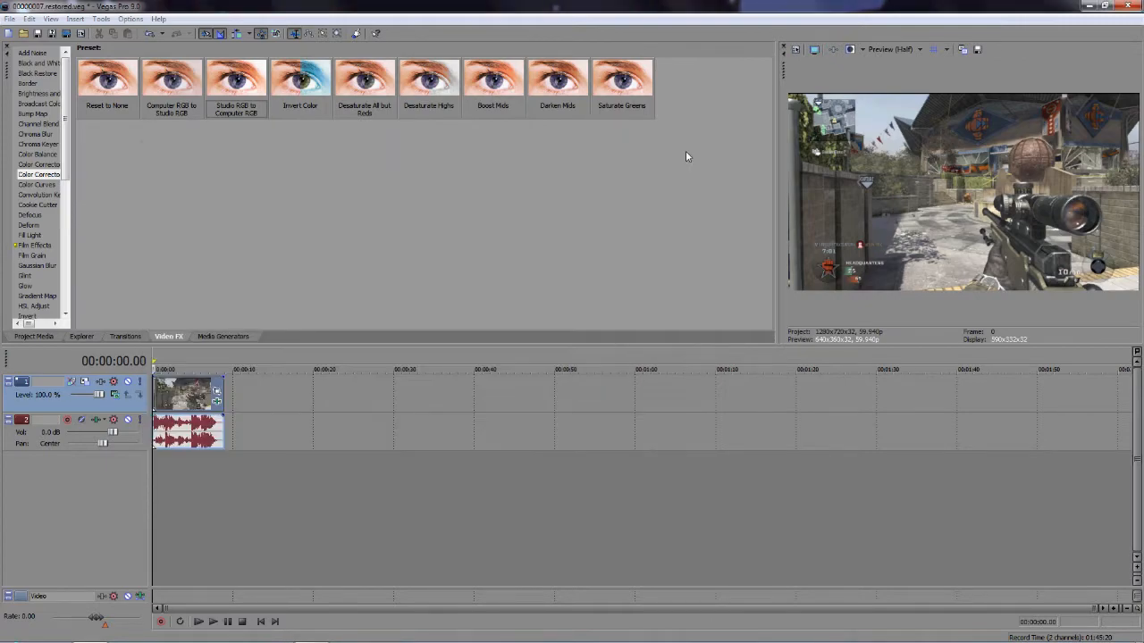
# Step: Add Color Curves to the clip from the Reset to None preset and bend the RGB curve into a gentle S shape
pyautogui.click(39, 185)
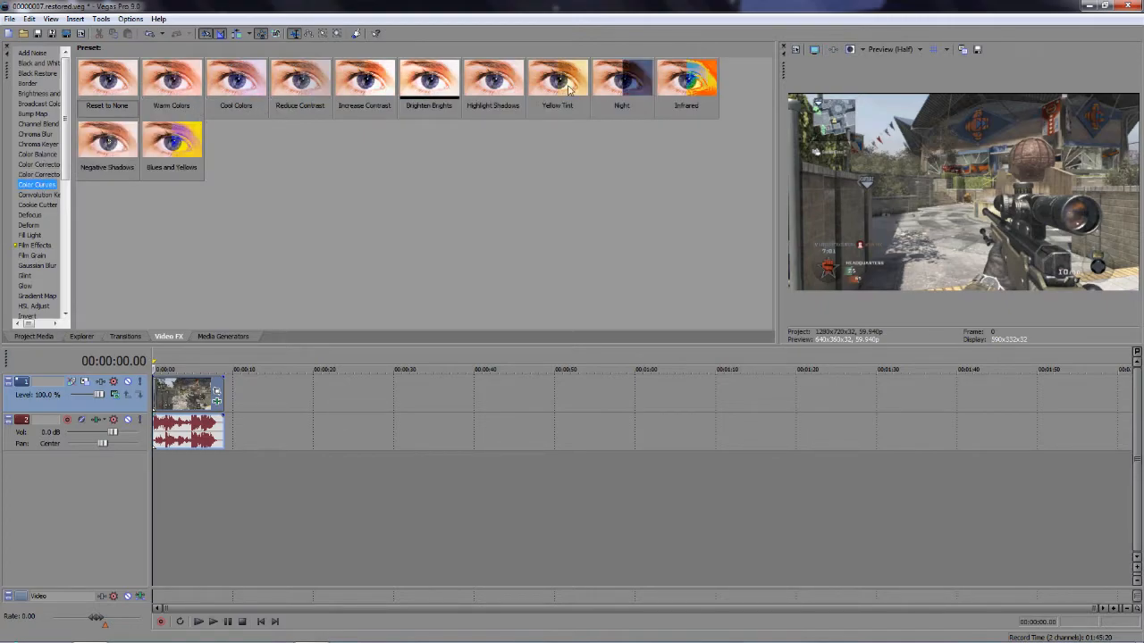
pyautogui.moveTo(90, 80); pyautogui.dragTo(193, 407)
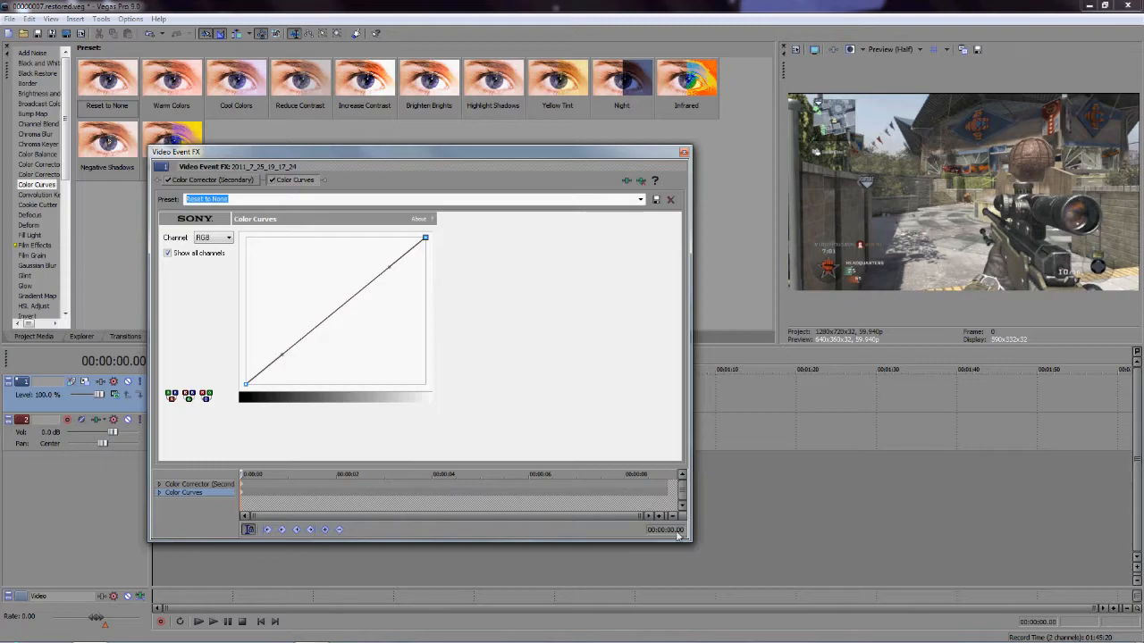
pyautogui.moveTo(689, 541); pyautogui.dragTo(777, 572)
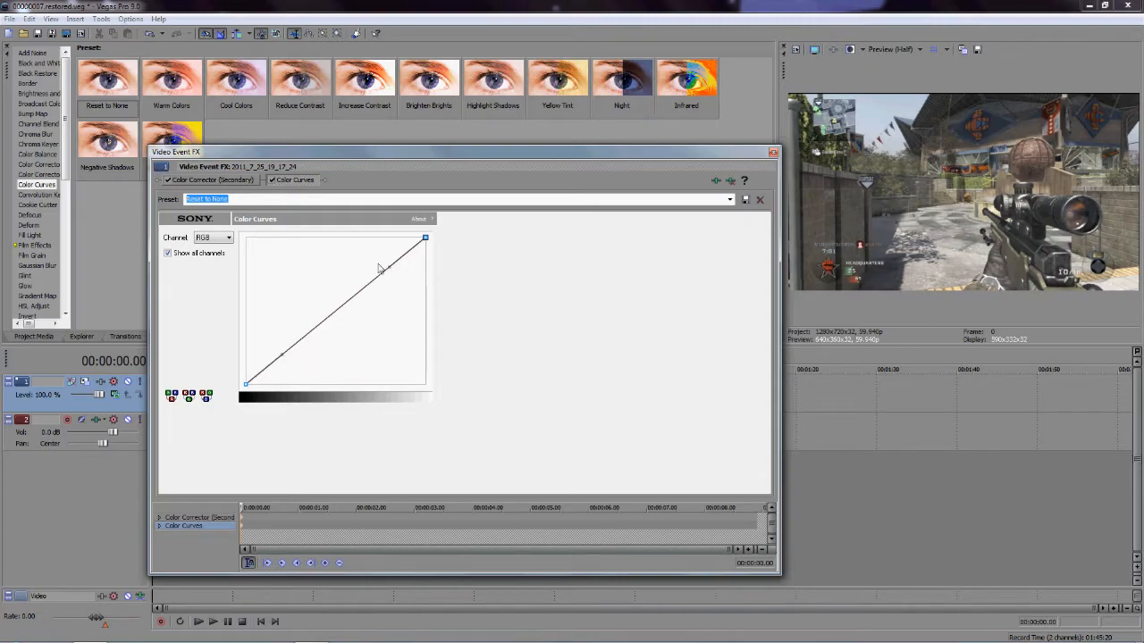
pyautogui.moveTo(389, 266); pyautogui.dragTo(358, 264)
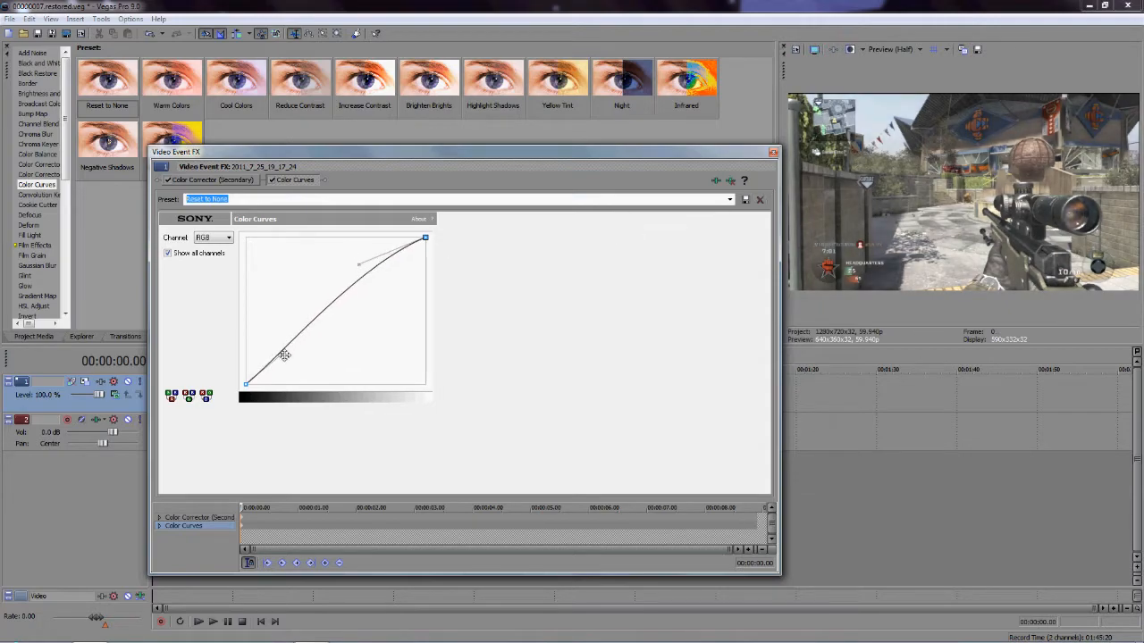
pyautogui.moveTo(284, 354); pyautogui.dragTo(306, 362)
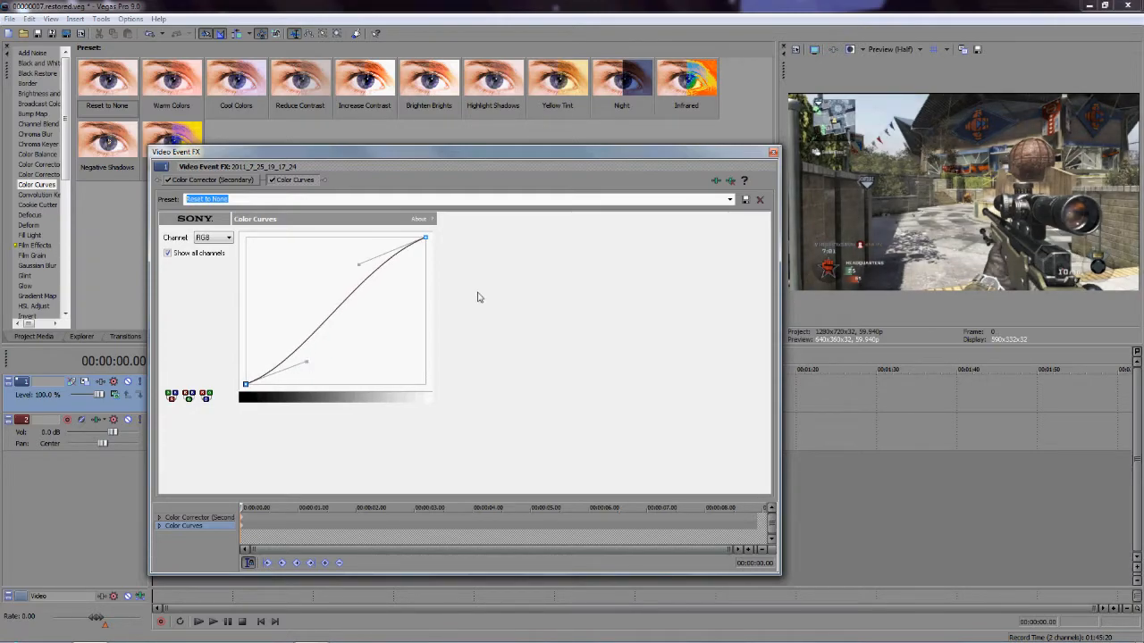
pyautogui.click(774, 153)
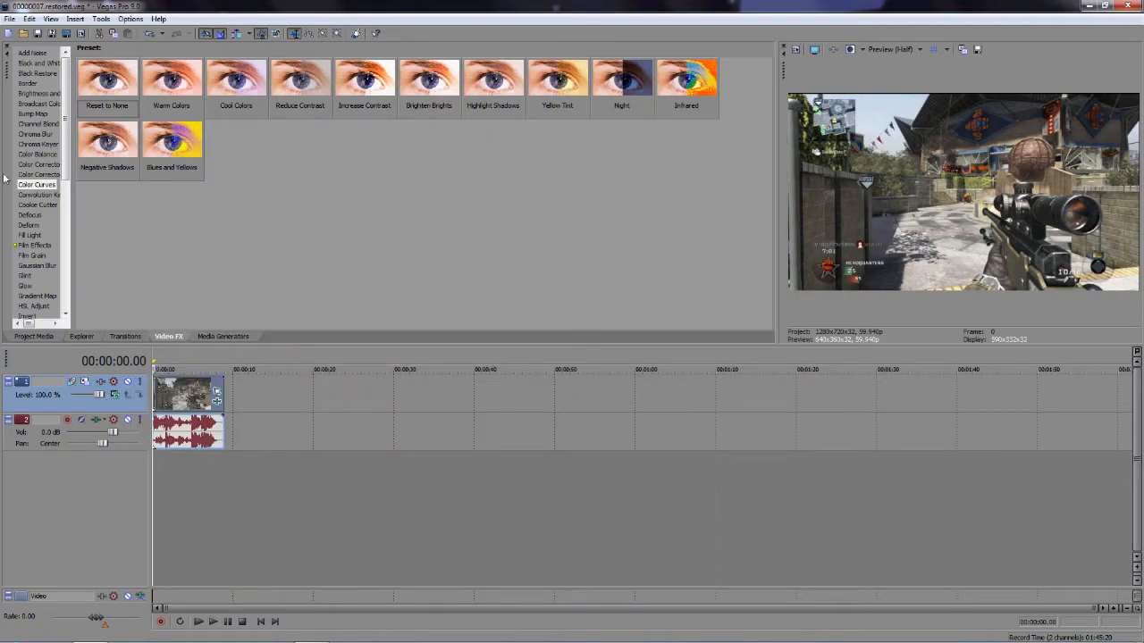
# Step: Add the Default Bump Map effect to the video clip and set its light type to Spotlight
pyautogui.click(36, 115)
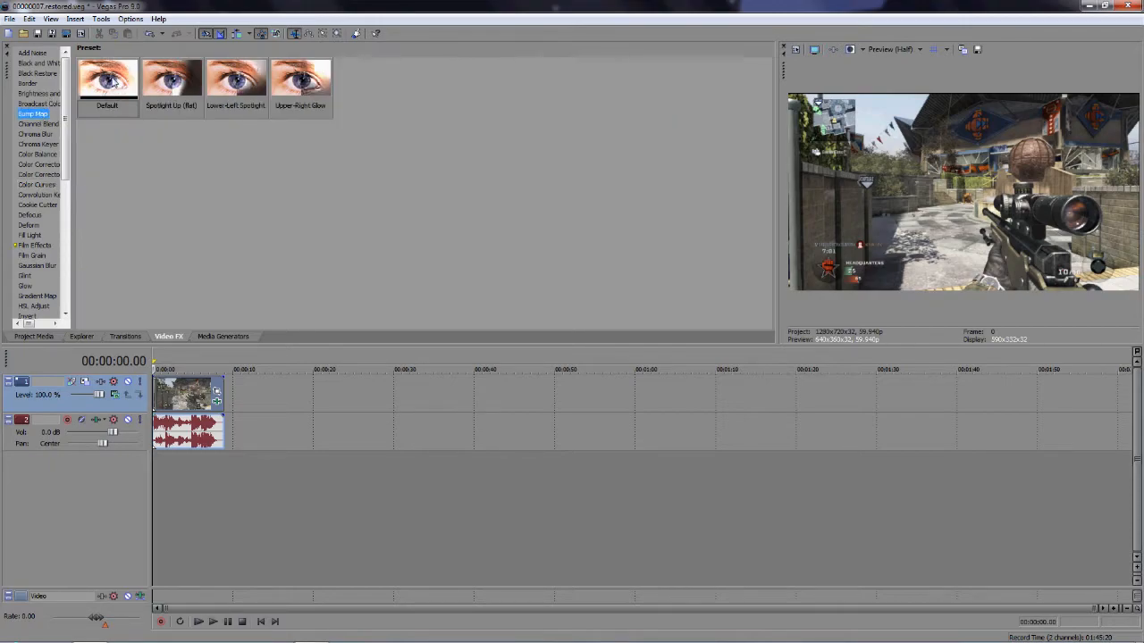
pyautogui.moveTo(113, 81); pyautogui.dragTo(199, 398)
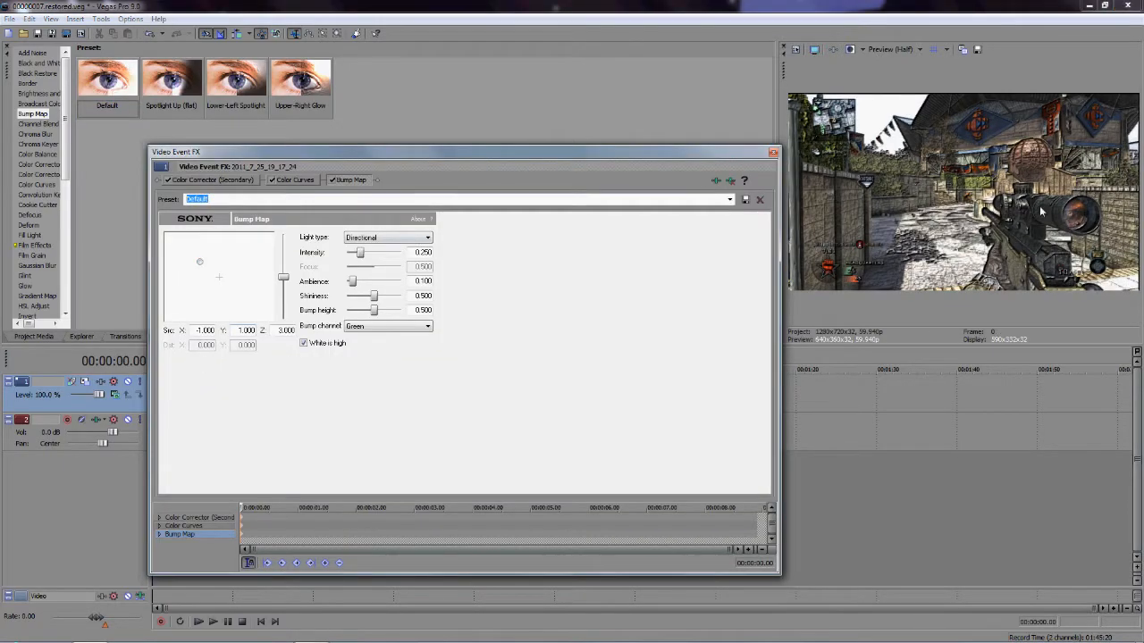
pyautogui.click(361, 238)
pyautogui.click(385, 257)
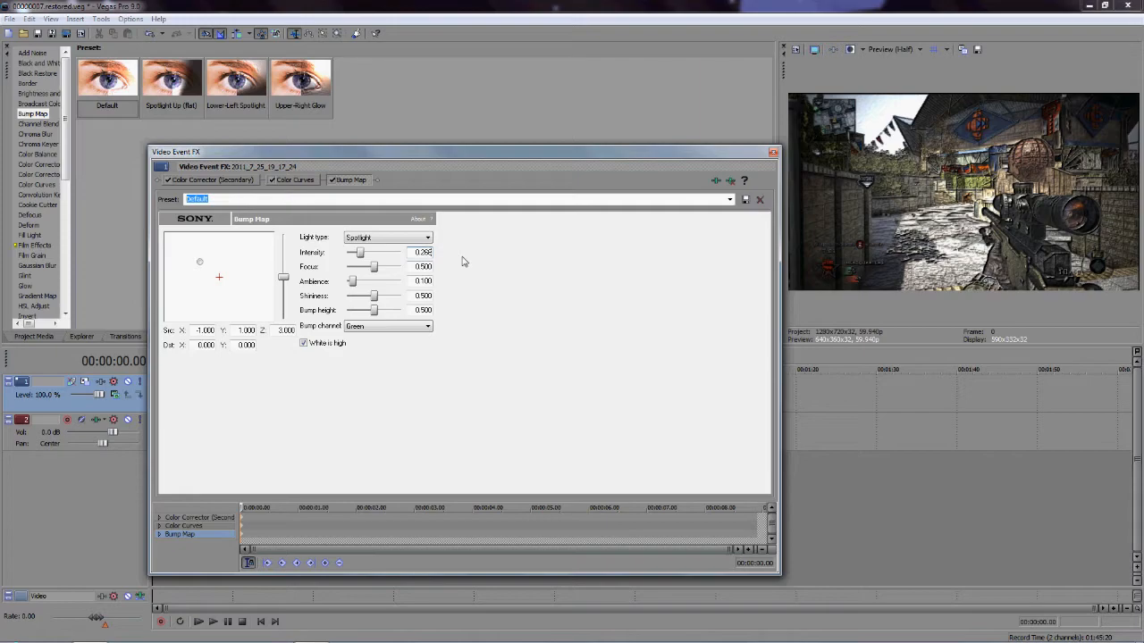
# Step: Set the Bump Map intensity to 0.266, focus to 0.422 and ambience to 0.144
pyautogui.click(416, 266)
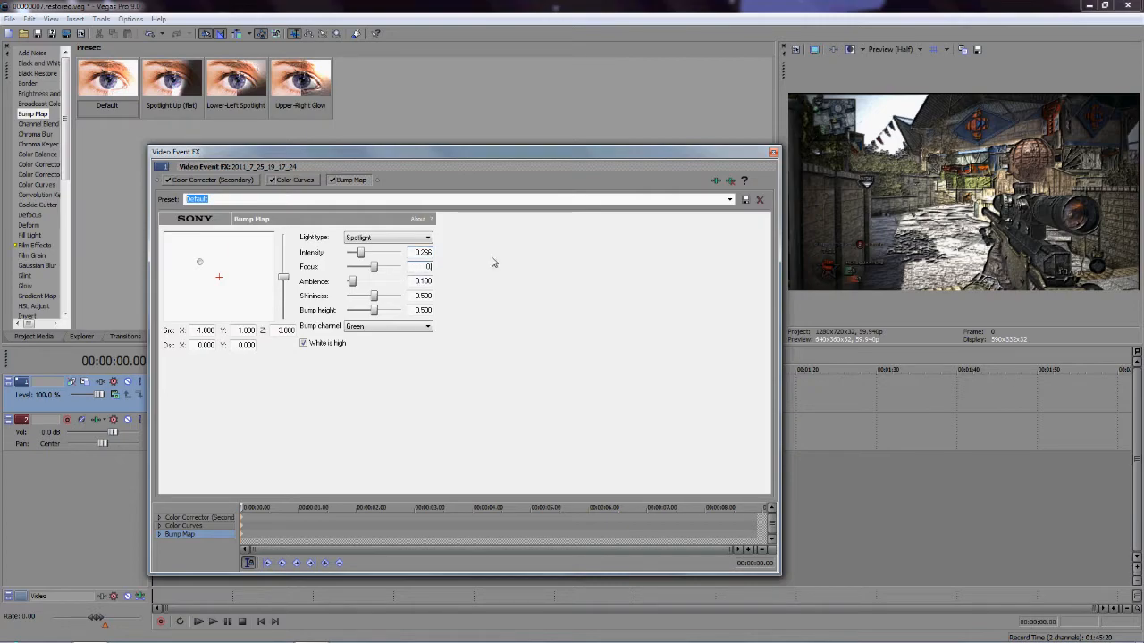
pyautogui.write('3')
pyautogui.press('Return')
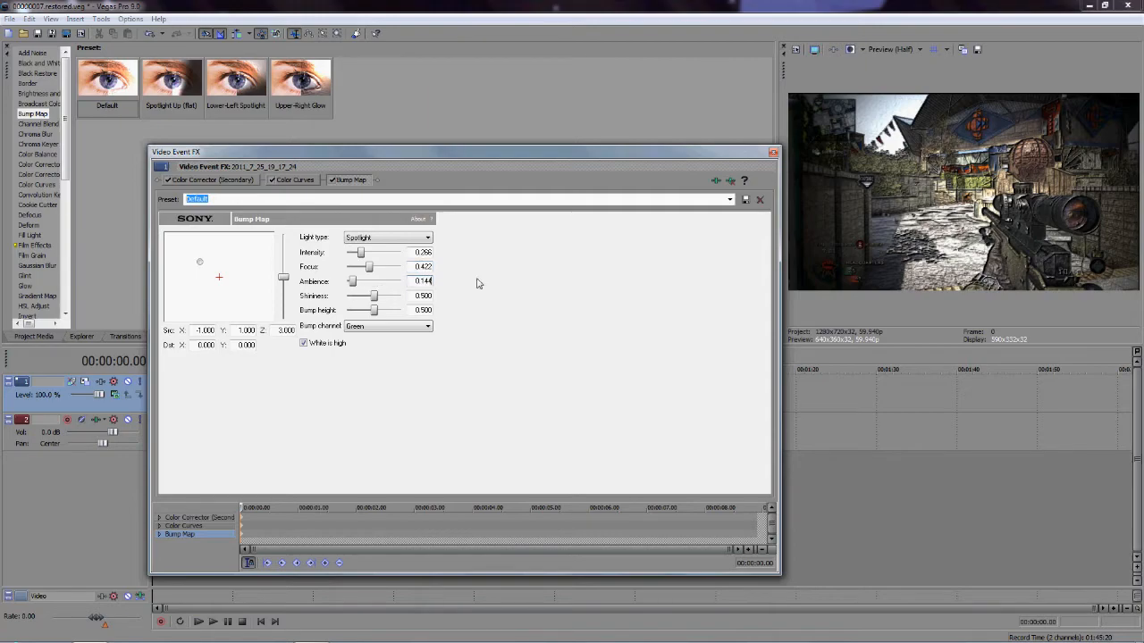
pyautogui.press('Return')
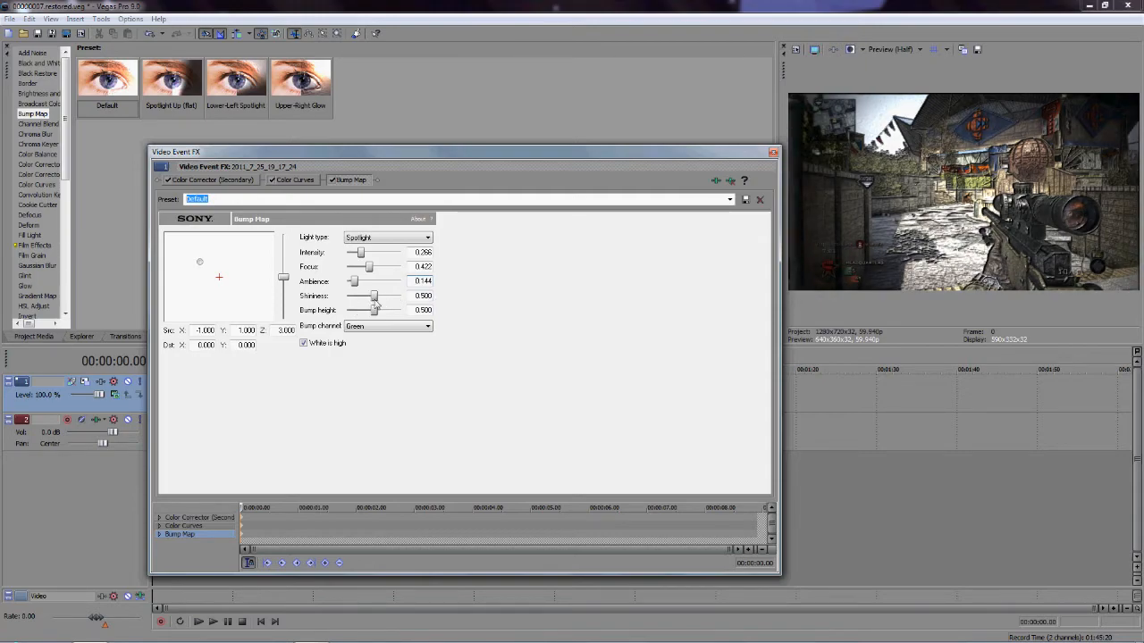
# Step: Reduce the Bump Map's bump height to 0.000 and move its light source to X -0.926, Y 0.740, Z 3.338
pyautogui.moveTo(373, 297); pyautogui.dragTo(374, 307)
pyautogui.moveTo(376, 310); pyautogui.dragTo(346, 310)
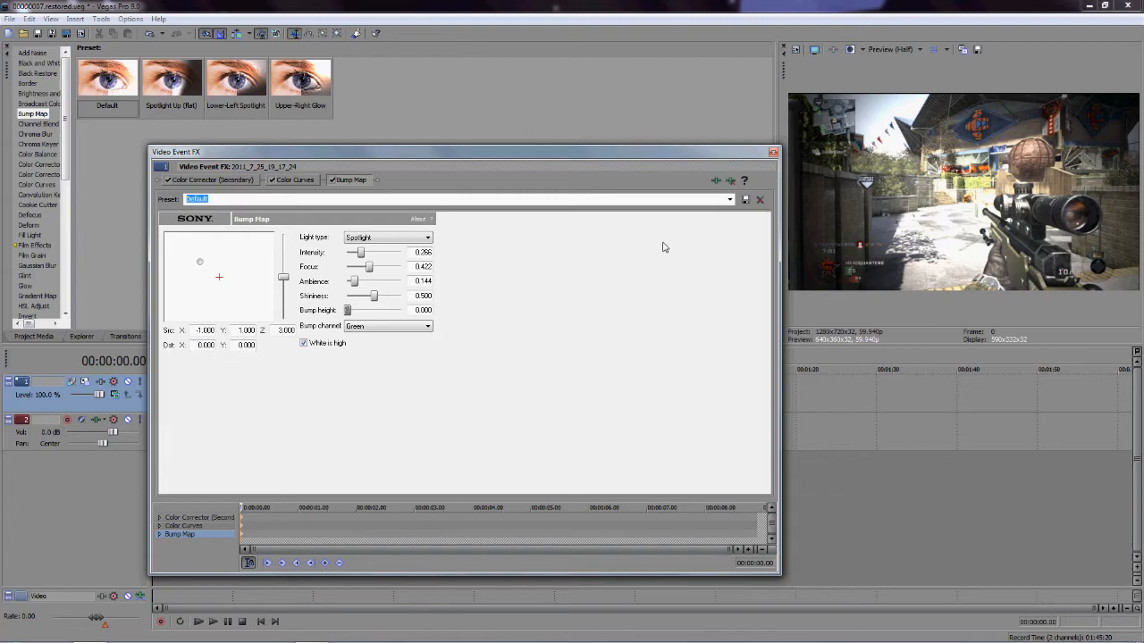
pyautogui.moveTo(284, 281); pyautogui.dragTo(285, 279)
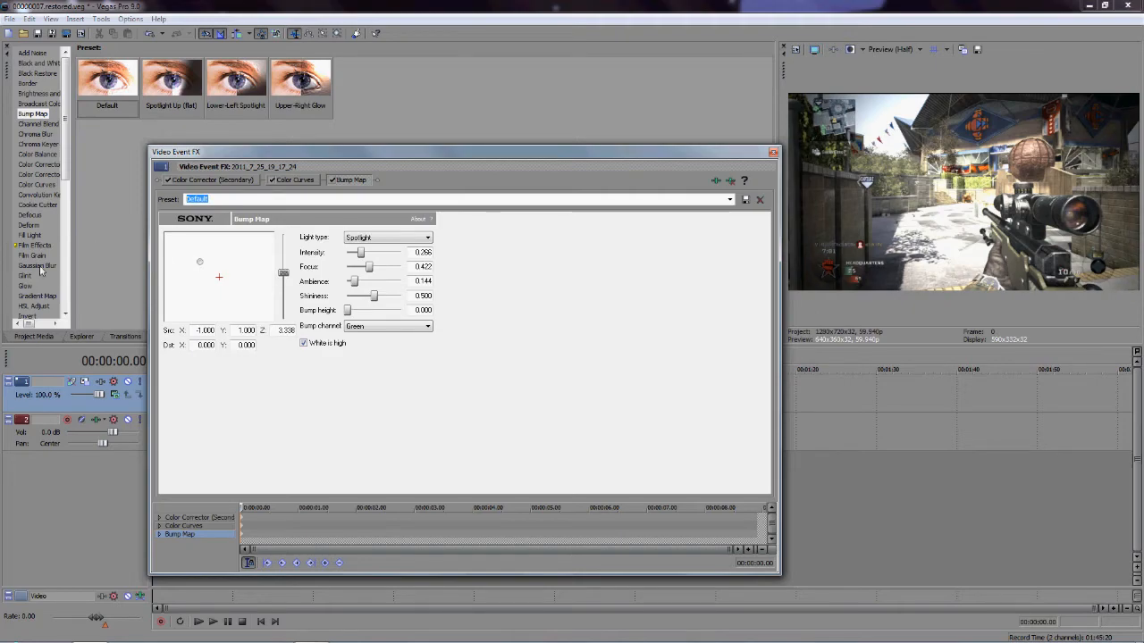
pyautogui.moveTo(199, 260); pyautogui.dragTo(203, 268)
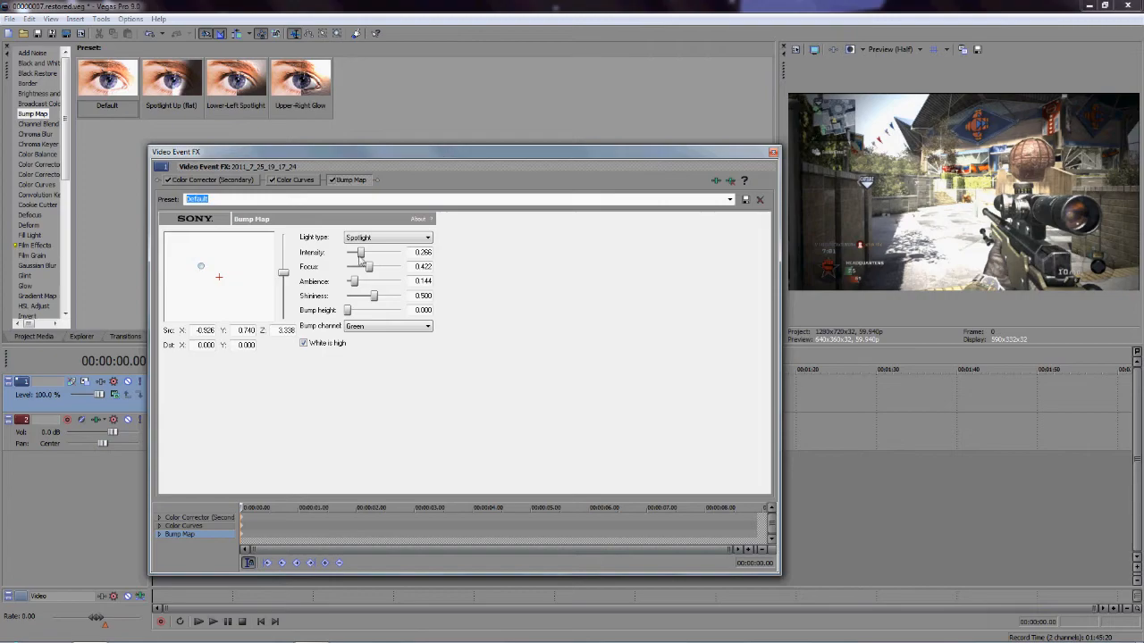
pyautogui.click(773, 153)
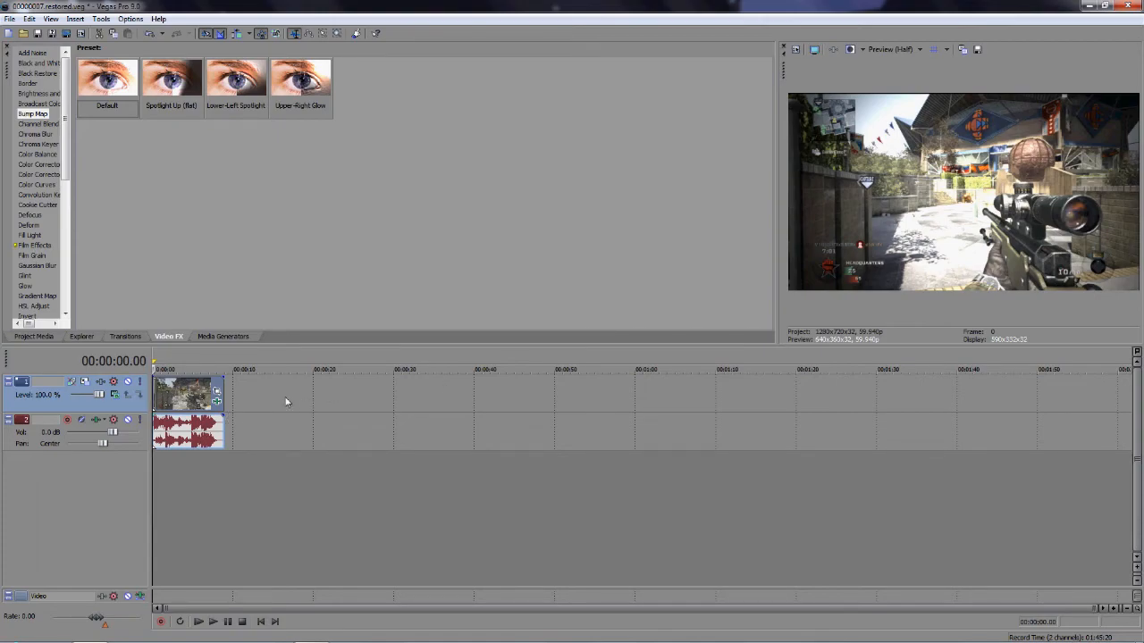
# Step: Step a few frames into the timeline and play the clip to preview the colour correction
pyautogui.press('Right')
pyautogui.press('Right')
pyautogui.press('Right')
pyautogui.press('Right')
pyautogui.press('Right')
pyautogui.press('Right')
pyautogui.press('Right')
pyautogui.press('Right')
pyautogui.press('Right')
pyautogui.press('Right')
pyautogui.press('Right')
pyautogui.press('Right')
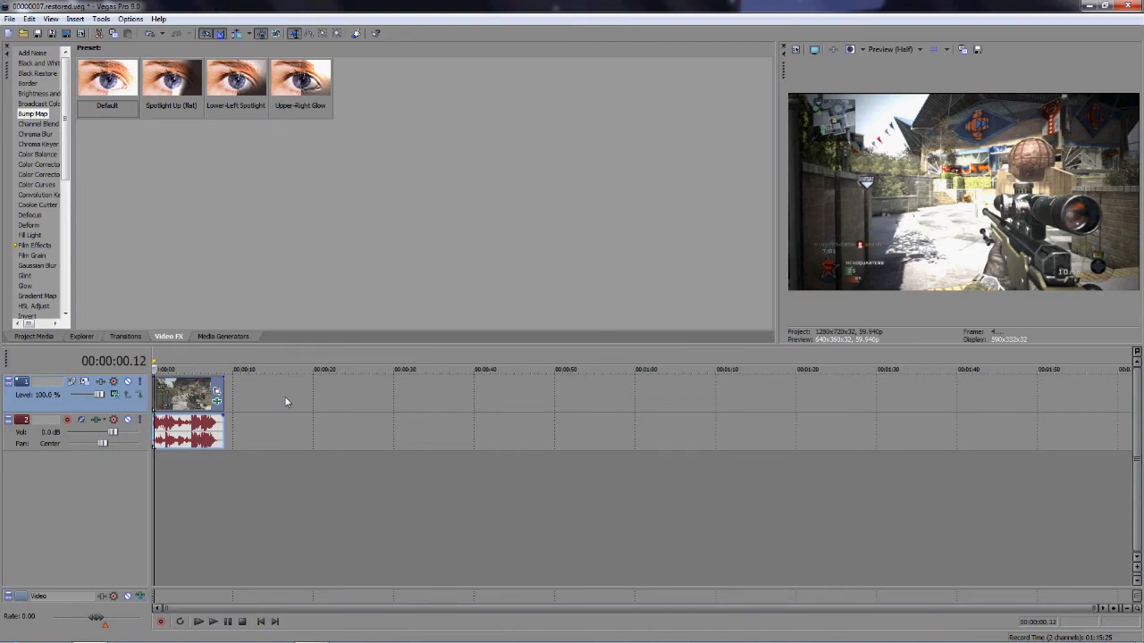
pyautogui.press('space')
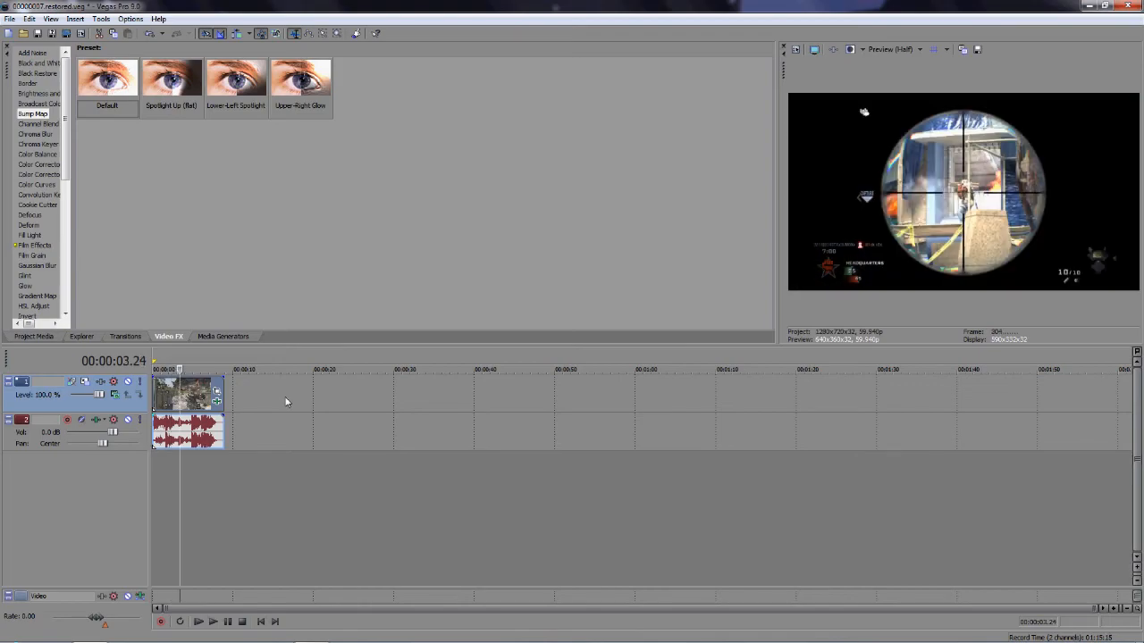